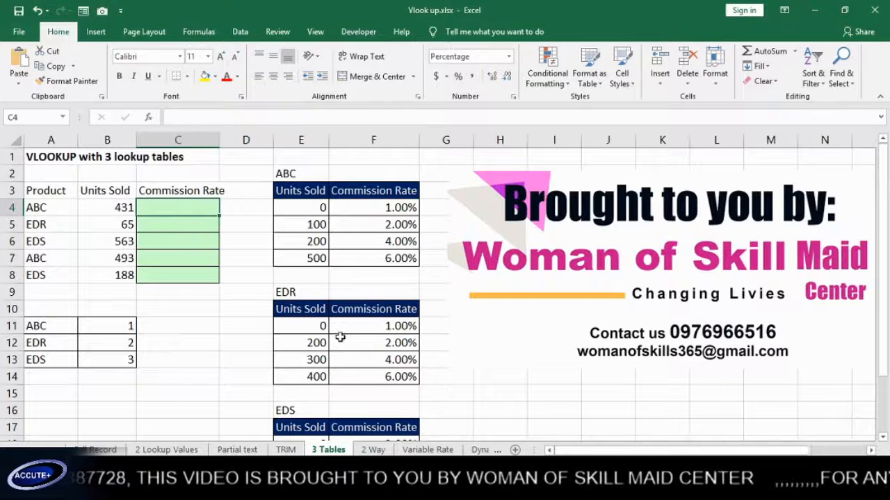
# Examine the product and units sold lists and the ABC, EDR and EDS commission rate tables.
pyautogui.click(348, 242)
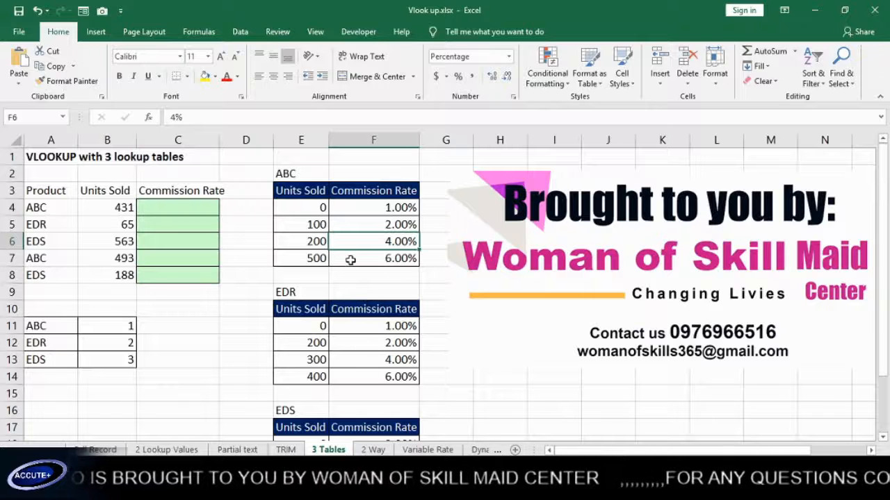
pyautogui.scroll(-2, 350, 259)
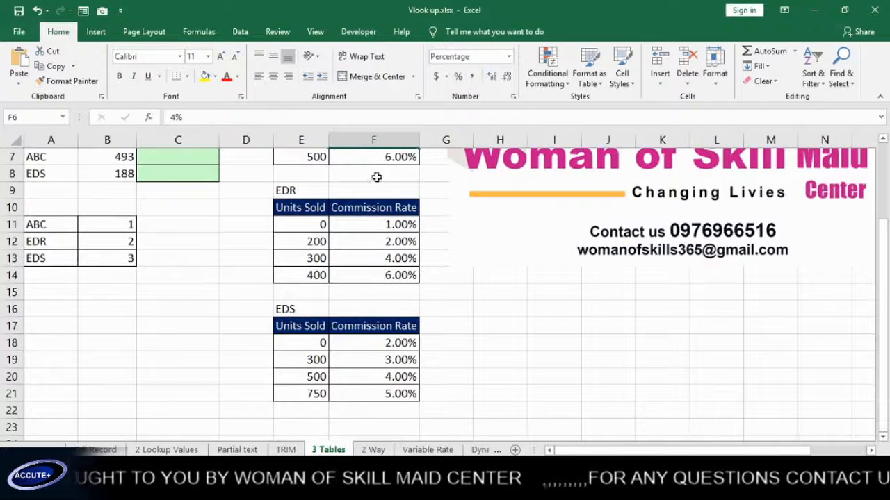
pyautogui.scroll(2, 376, 177)
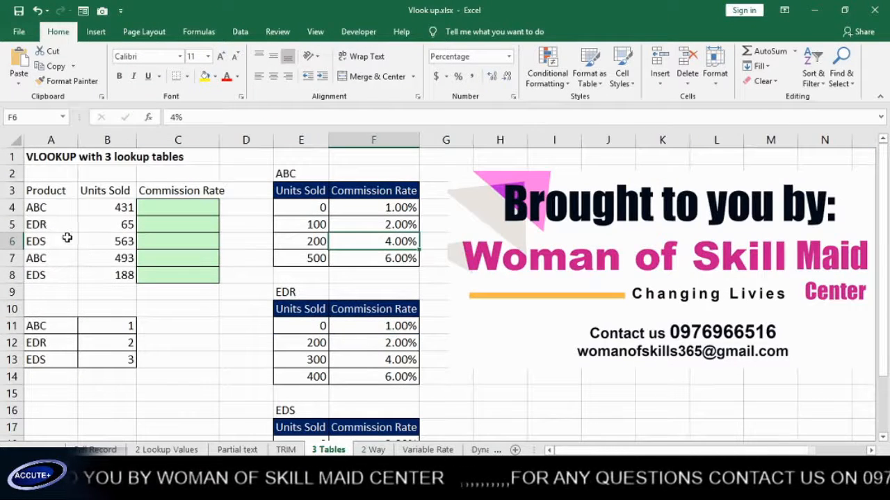
pyautogui.moveTo(52, 196); pyautogui.dragTo(54, 276)
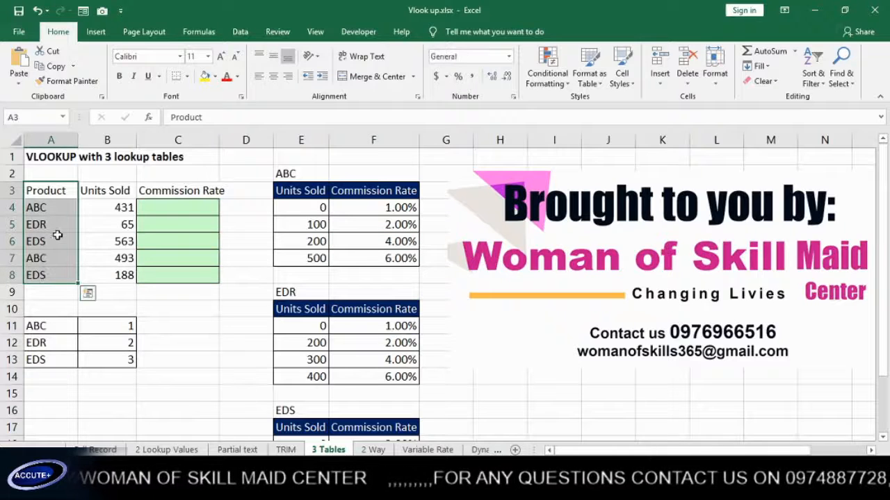
pyautogui.click(53, 241)
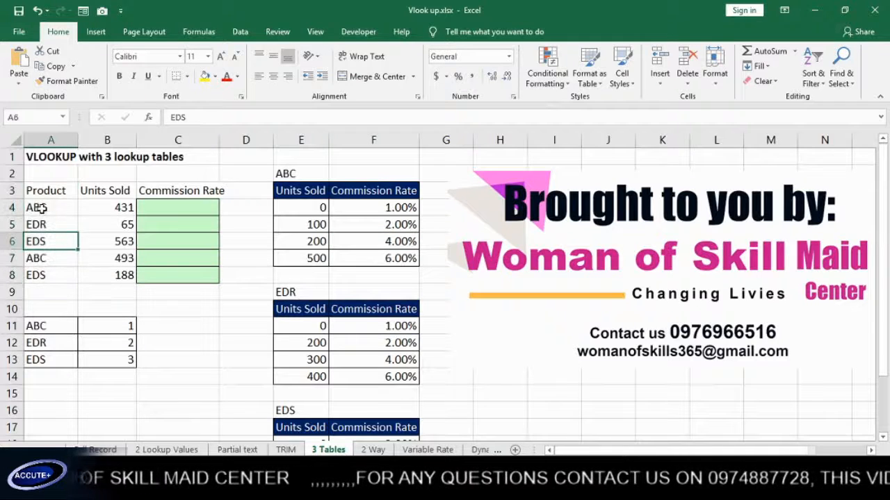
pyautogui.moveTo(42, 208); pyautogui.dragTo(41, 275)
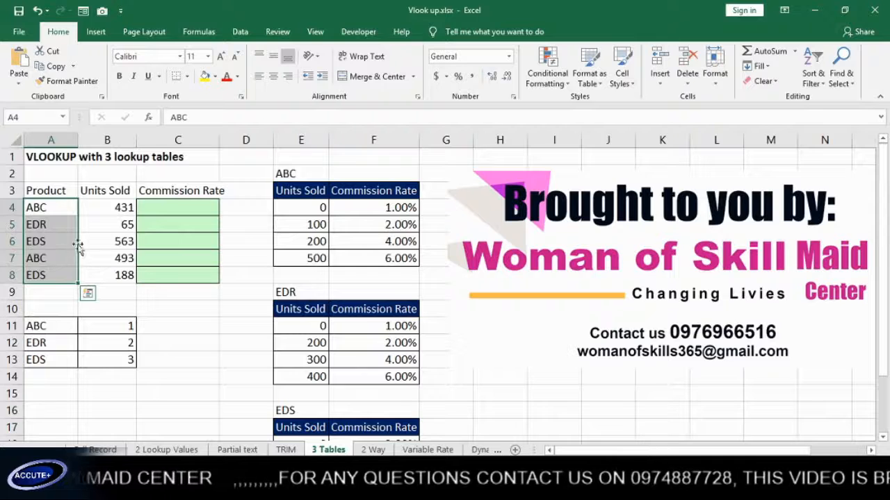
pyautogui.moveTo(115, 206); pyautogui.dragTo(112, 272)
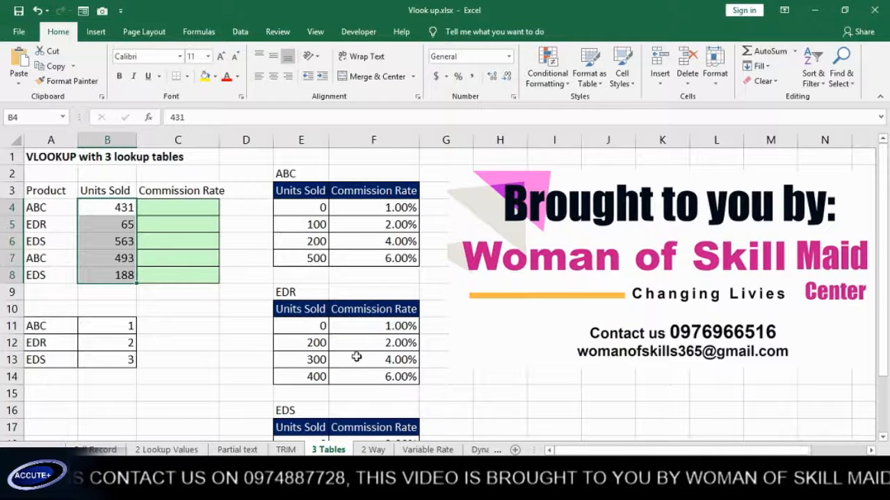
pyautogui.scroll(-1, 354, 356)
pyautogui.scroll(-1, 376, 390)
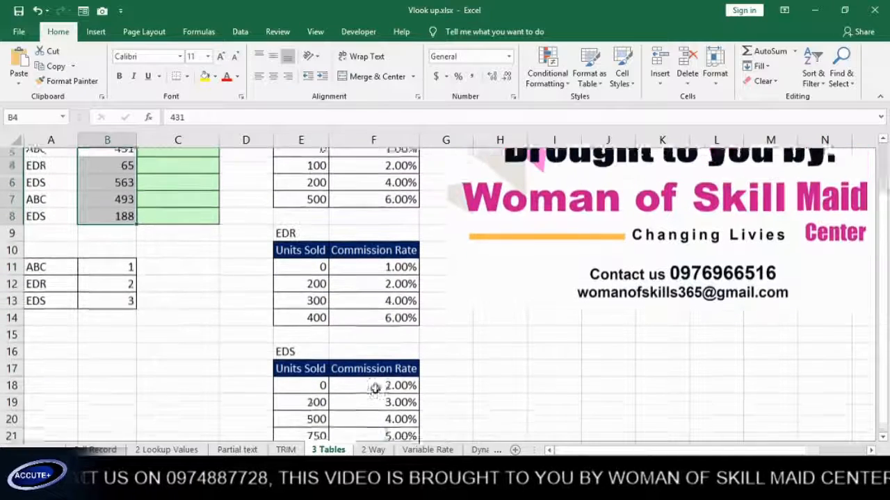
pyautogui.scroll(2, 375, 389)
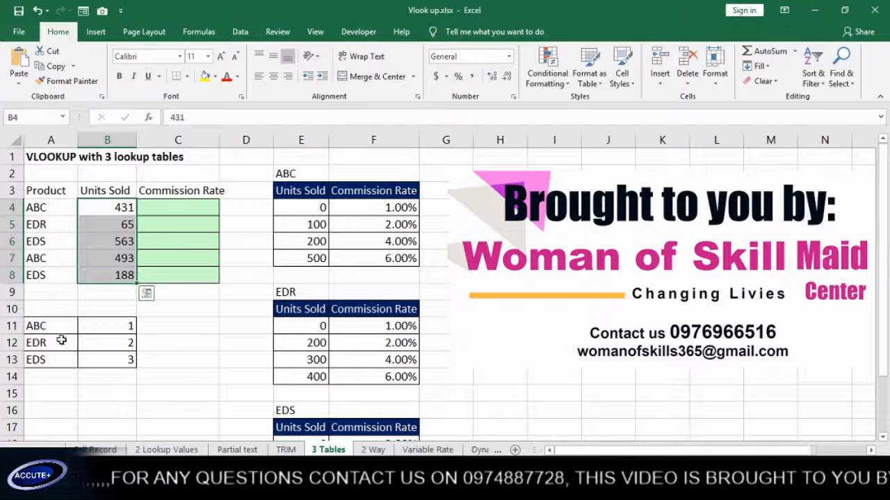
# Examine the index table in A11:B13 that assigns a number to each product.
pyautogui.moveTo(51, 326); pyautogui.dragTo(90, 360)
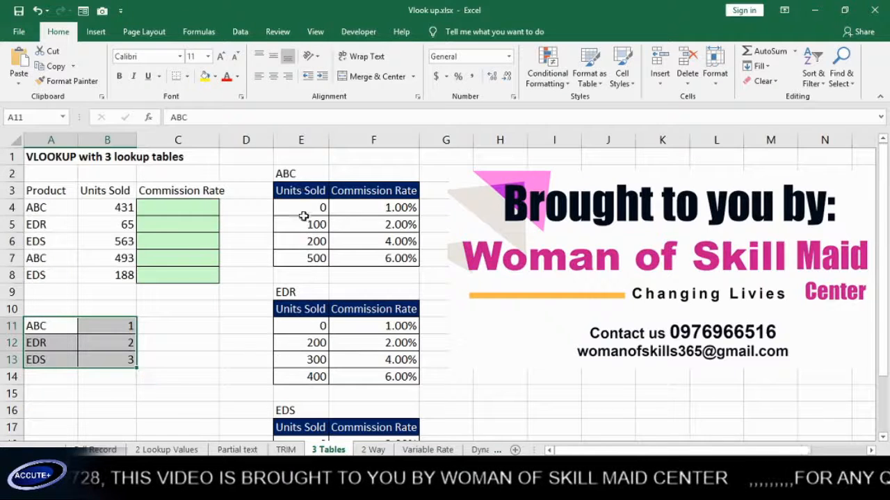
pyautogui.click(109, 323)
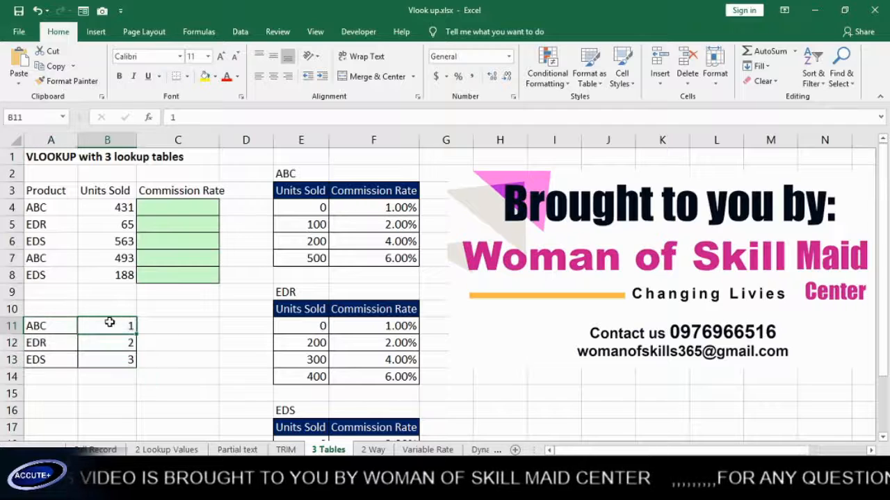
pyautogui.click(60, 347)
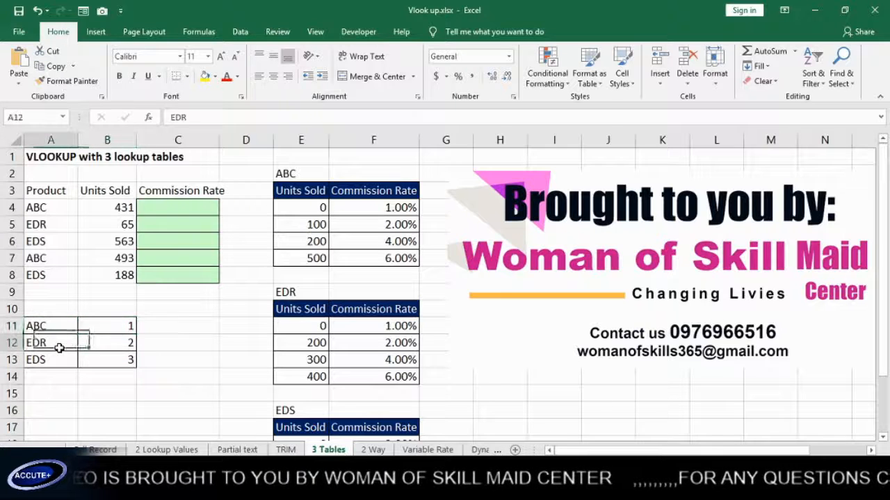
pyautogui.click(108, 340)
pyautogui.click(60, 359)
pyautogui.click(116, 357)
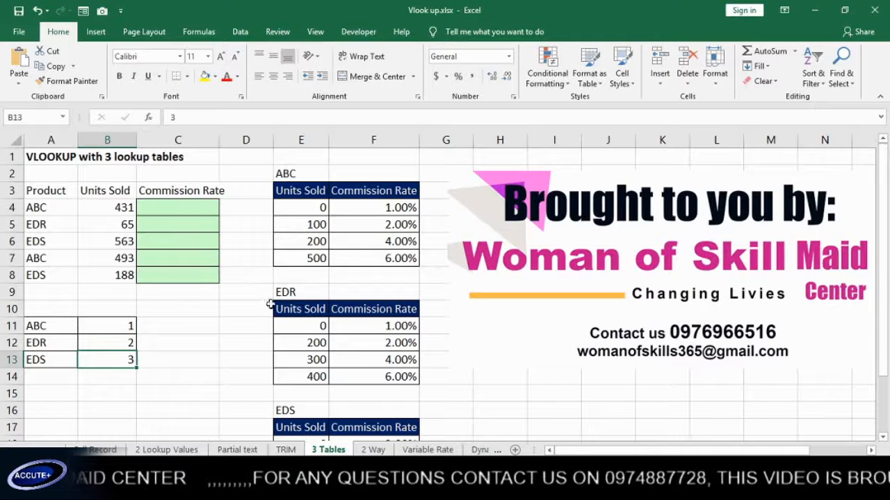
# Start a CHOOSE formula in C4, the first Commission Rate cell.
pyautogui.click(162, 208)
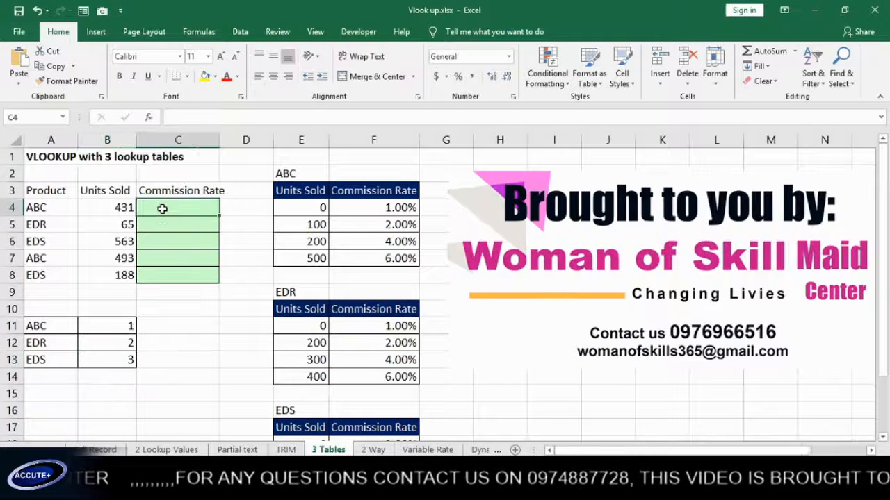
pyautogui.write('=')
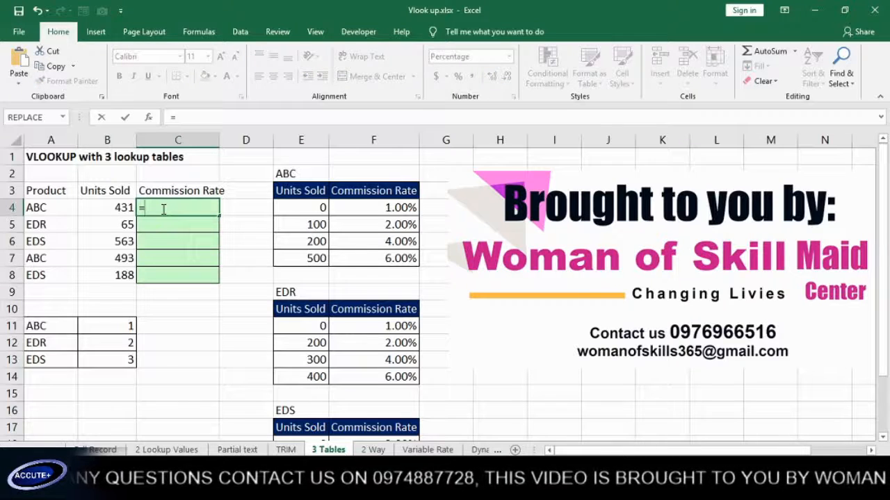
pyautogui.press('Escape')
pyautogui.scroll(2, 175, 236)
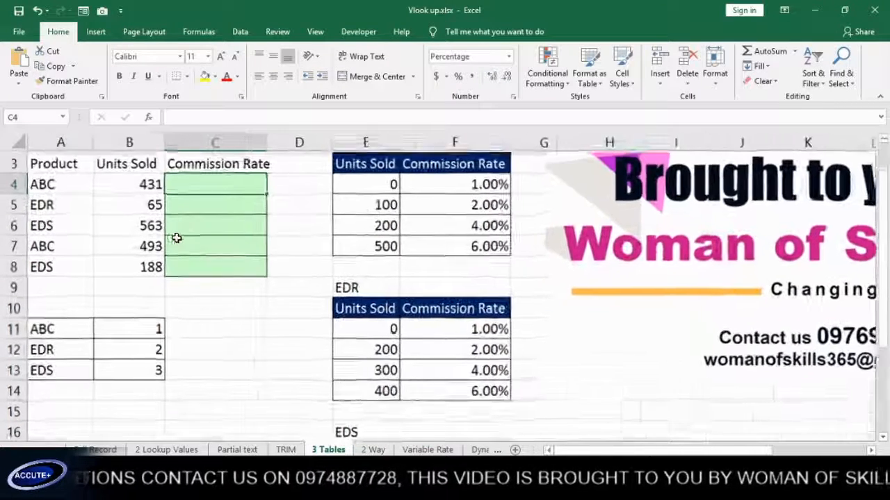
pyautogui.scroll(1, 176, 238)
pyautogui.scroll(1, 243, 198)
pyautogui.scroll(1, 252, 217)
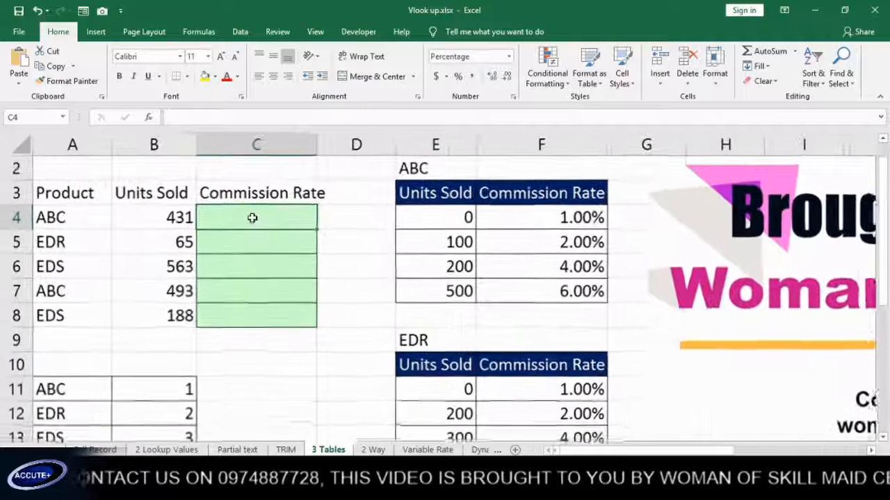
pyautogui.scroll(1, 252, 218)
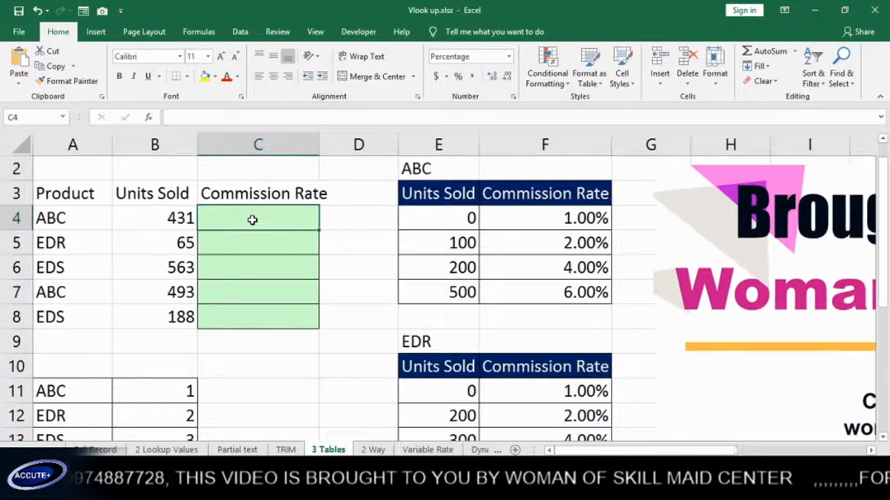
pyautogui.write('=')
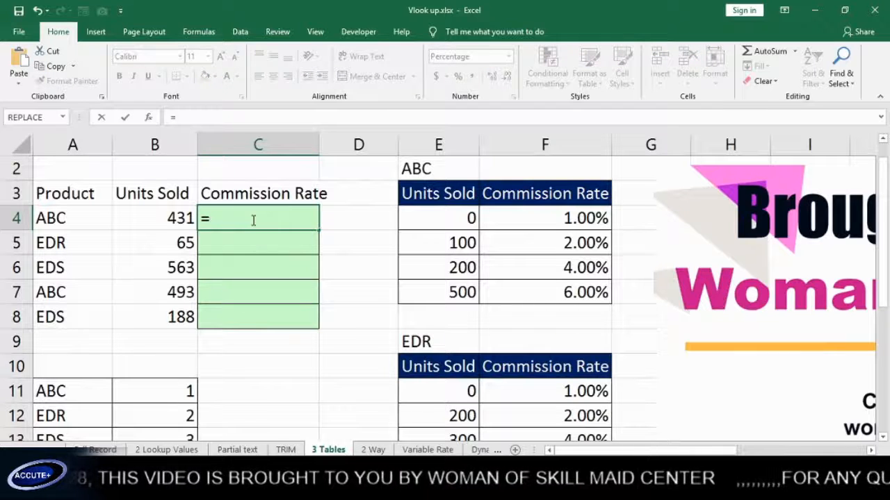
pyautogui.write('chou')
pyautogui.press('BackSpace')
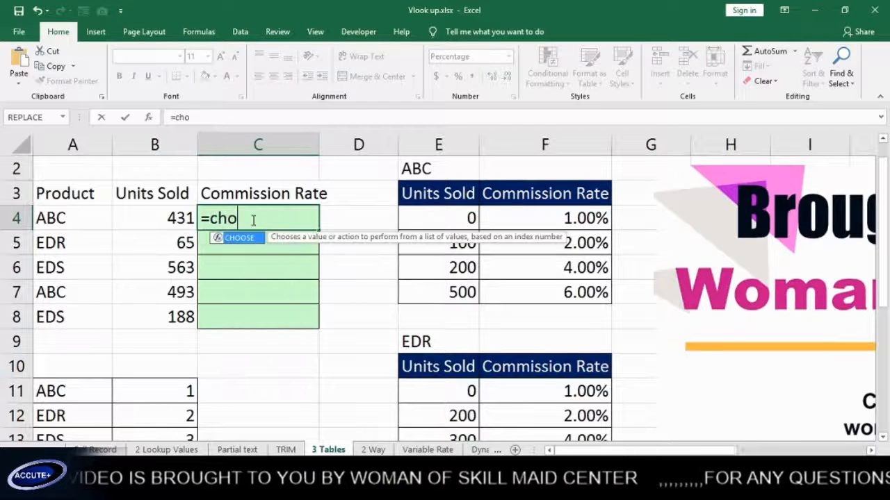
pyautogui.press('Tab')
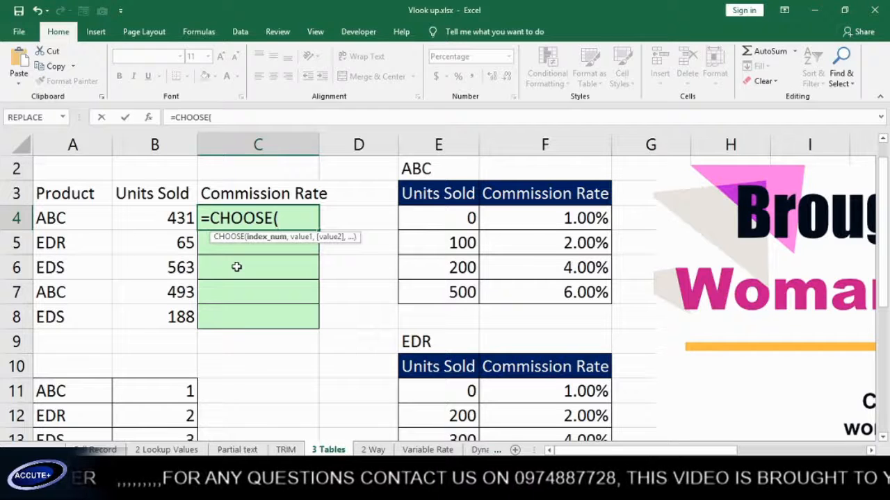
# Leave the CHOOSE index number blank and add the ABC and EDR tables as absolute ranges $E$4:$F$7 and $E$11:$F$14.
pyautogui.write(',')
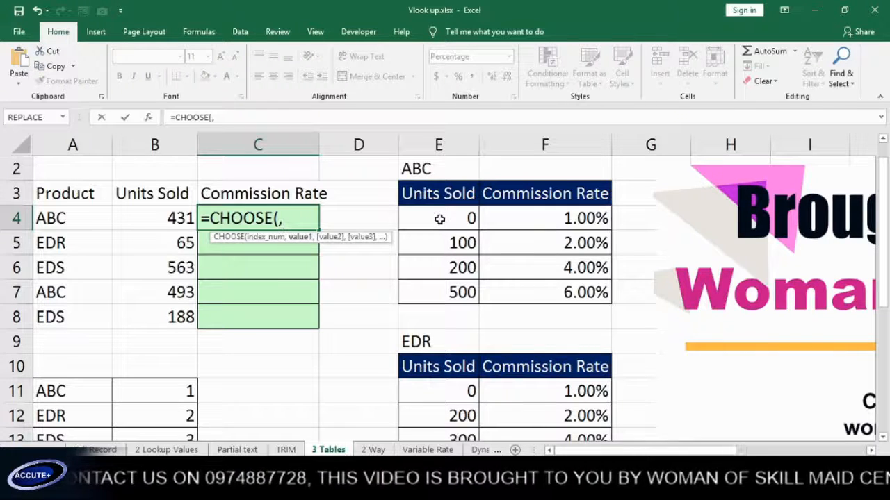
pyautogui.moveTo(434, 217); pyautogui.dragTo(515, 290)
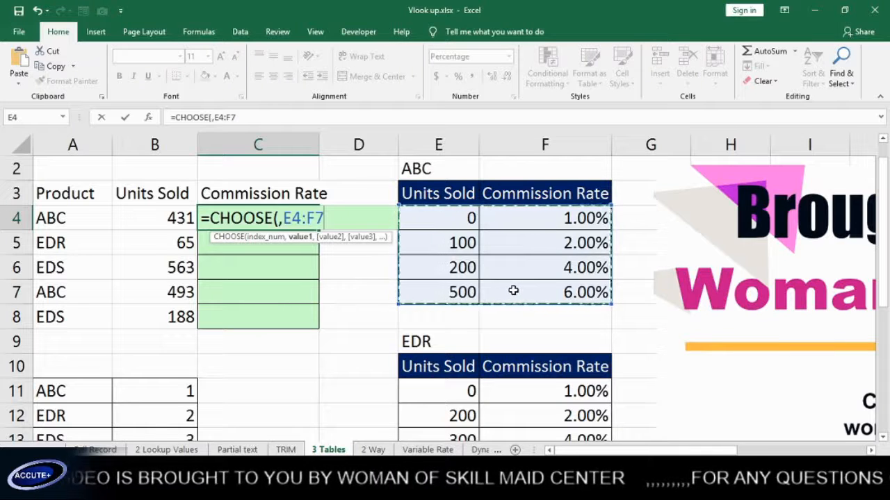
pyautogui.press('F4')
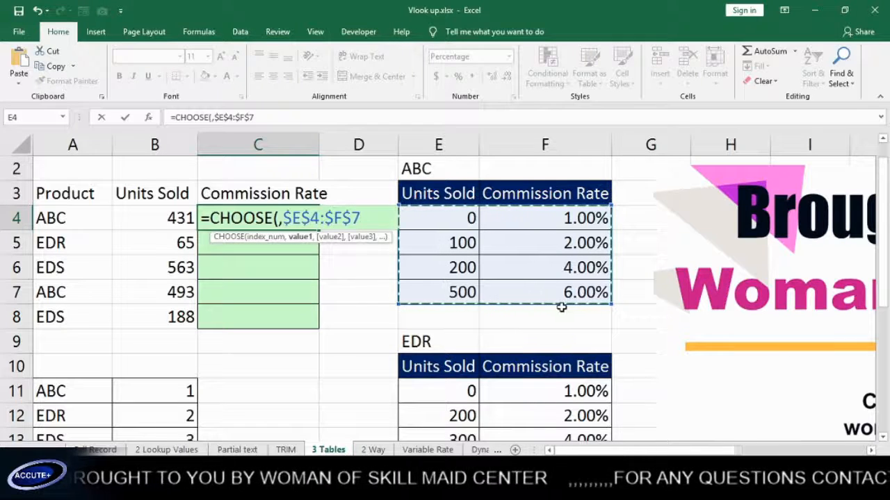
pyautogui.write(',')
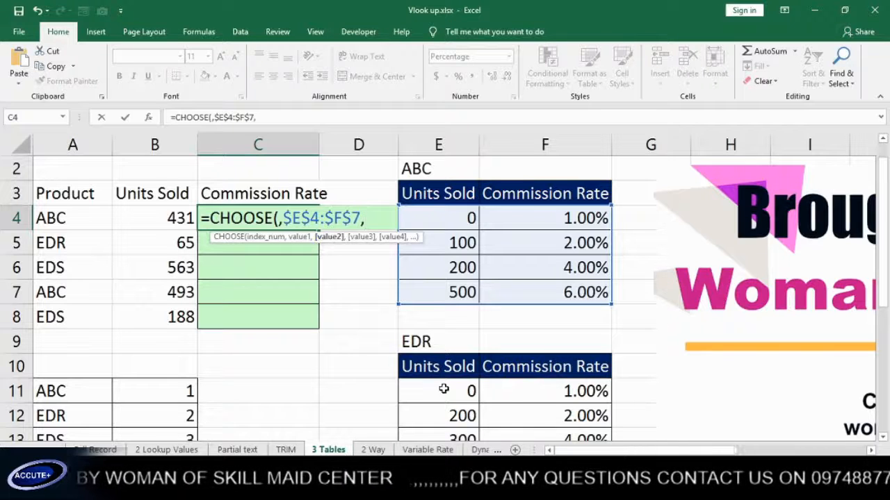
pyautogui.moveTo(443, 390); pyautogui.dragTo(509, 390)
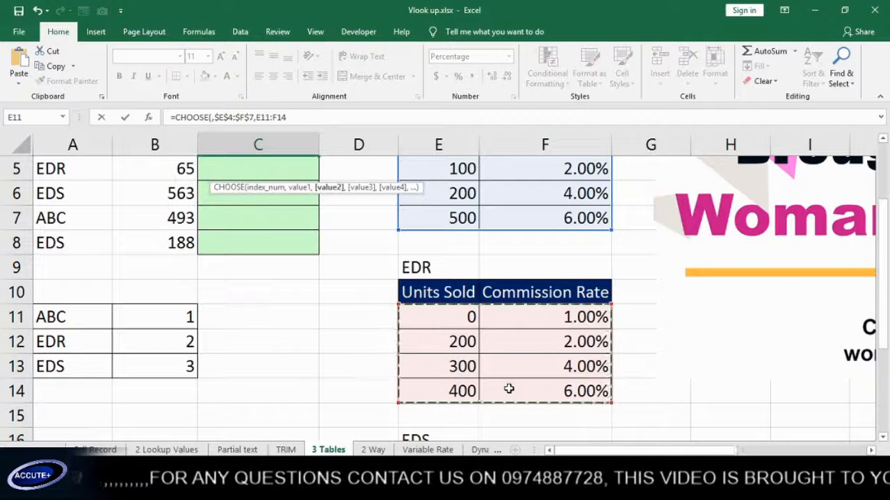
pyautogui.press('F4')
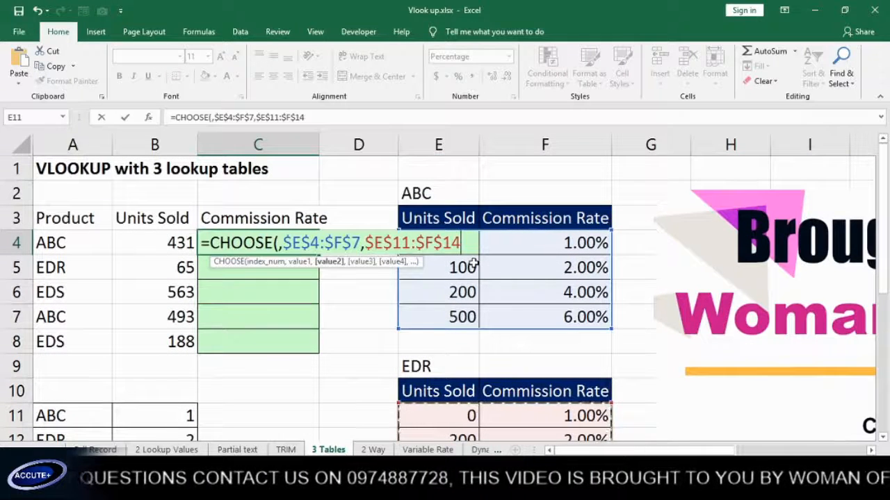
# Add the EDS table as the third CHOOSE value, absolute range $E$18:$F$21, and close the parenthesis.
pyautogui.write(',')
pyautogui.scroll(-3, 508, 264)
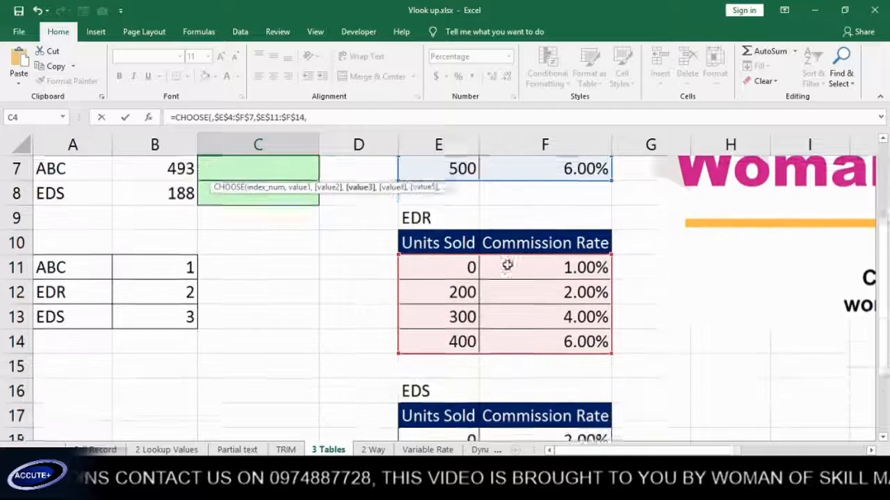
pyautogui.scroll(-1, 507, 265)
pyautogui.moveTo(427, 304); pyautogui.dragTo(540, 362)
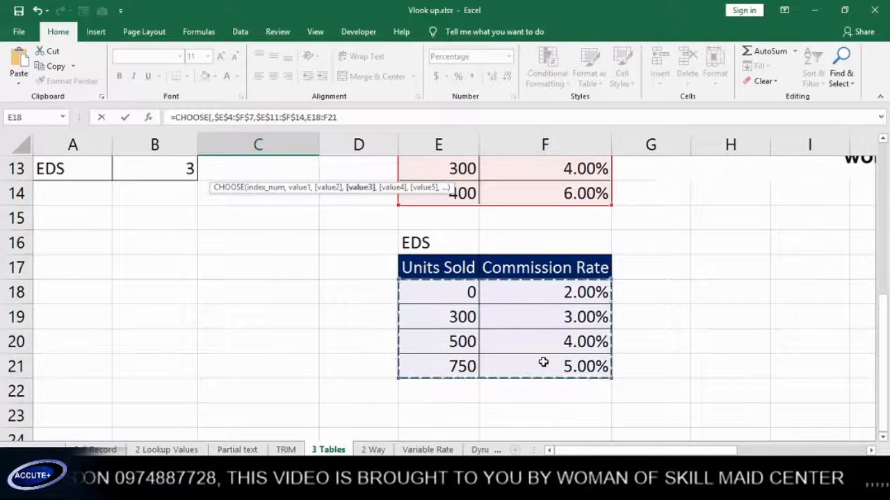
pyautogui.press('F4')
pyautogui.scroll(4, 542, 364)
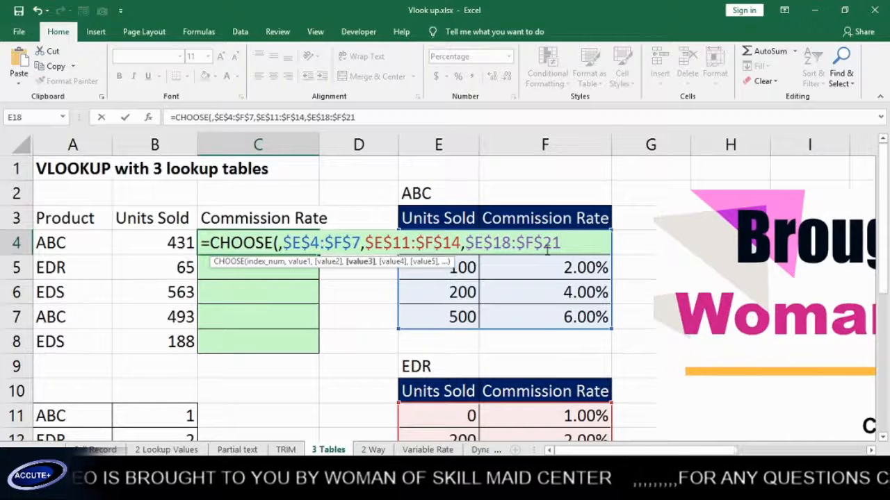
pyautogui.press('End')
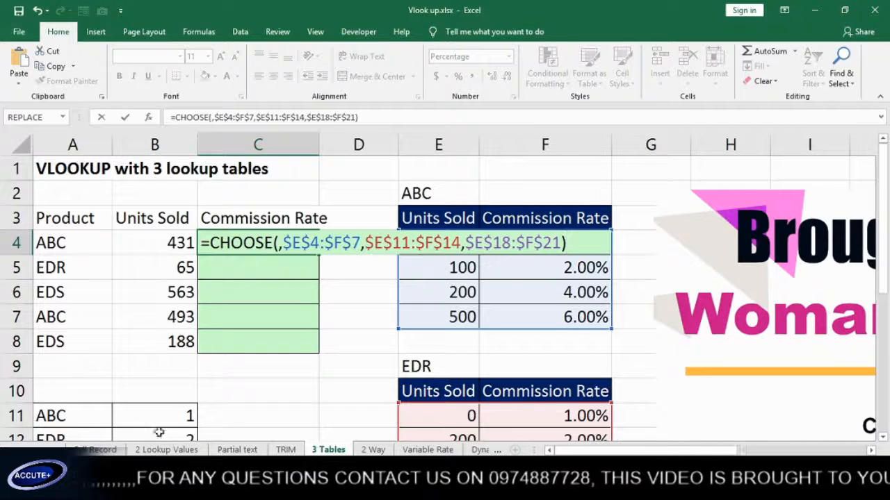
# Nest a VLOOKUP as the CHOOSE index number in C4, with lookup value A4 and absolute table range $A$11:$B$13.
pyautogui.click(278, 243)
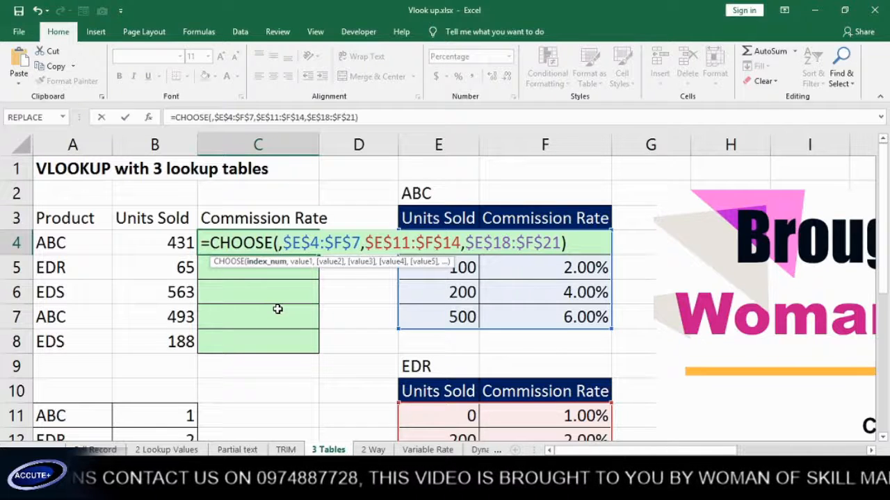
pyautogui.write('vl')
pyautogui.press('Tab')
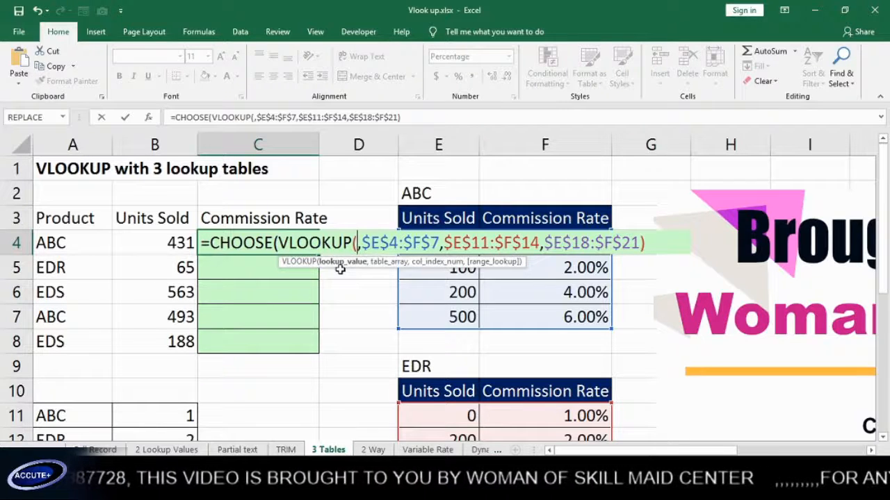
pyautogui.click(69, 247)
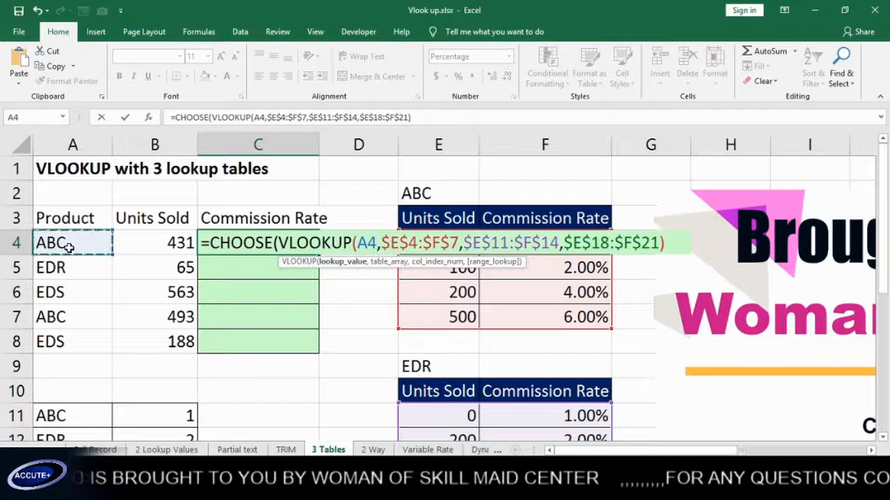
pyautogui.write(',')
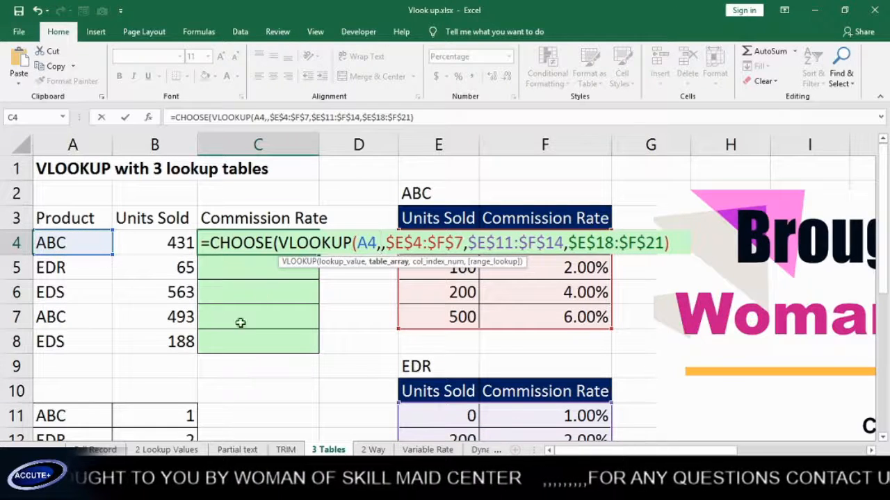
pyautogui.moveTo(79, 421); pyautogui.dragTo(138, 389)
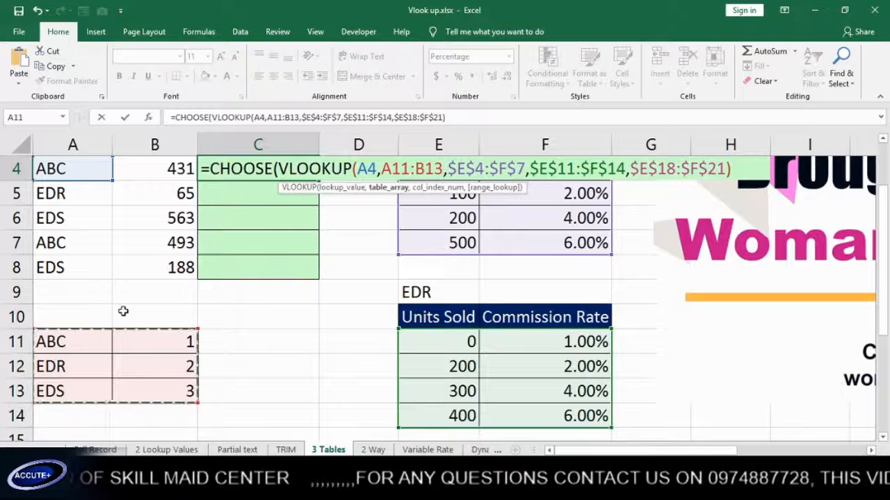
pyautogui.press('F4')
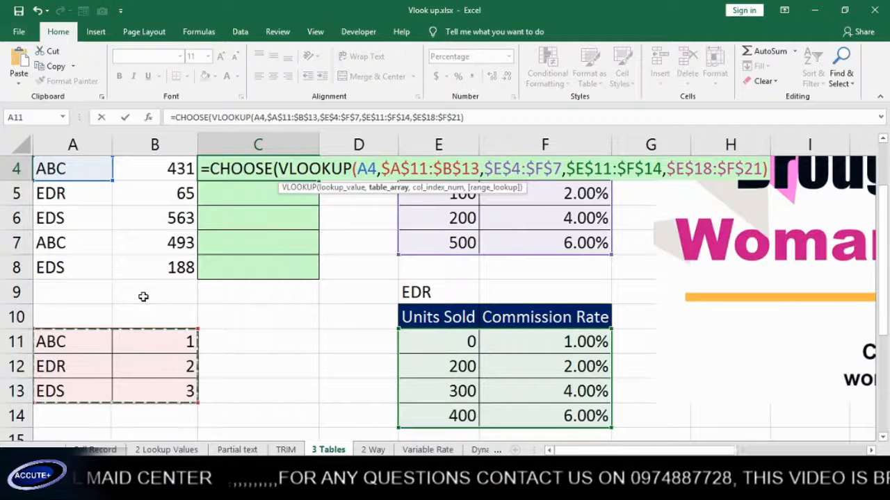
# Complete the nested VLOOKUP with column index 2 and exact match FALSE, and close its parenthesis.
pyautogui.write(',')
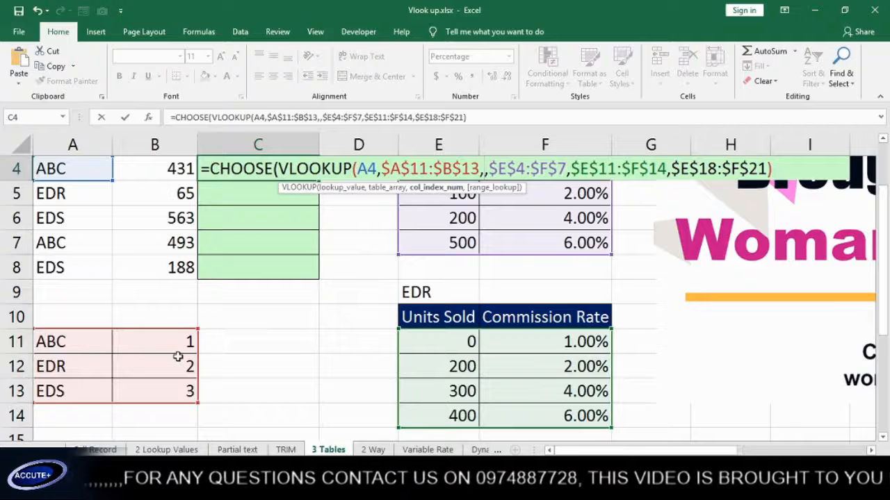
pyautogui.write('2')
pyautogui.write(',')
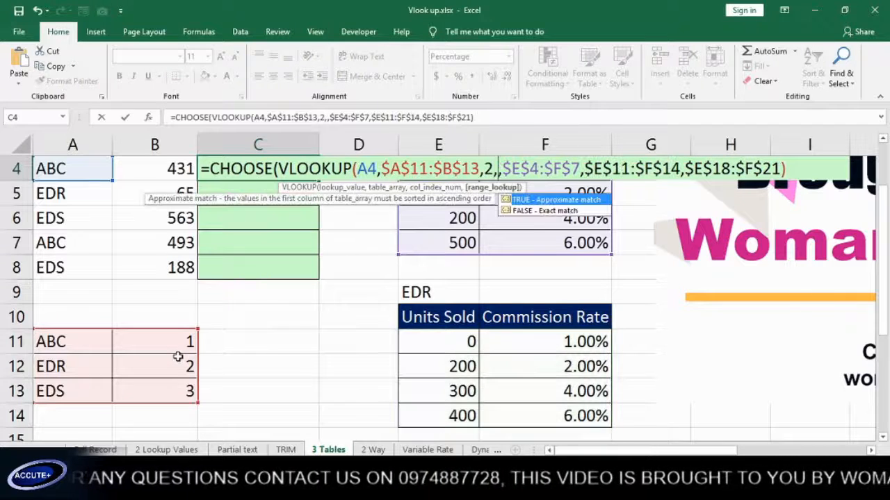
pyautogui.doubleClick(528, 211)
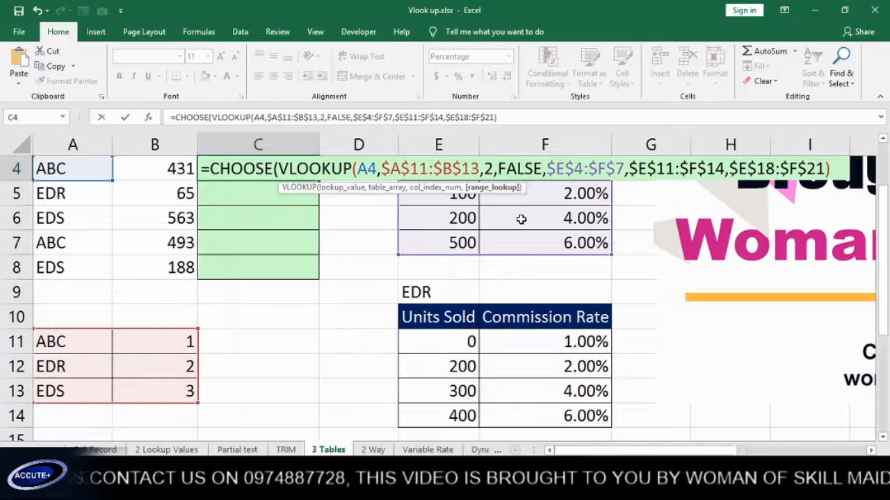
pyautogui.write(')')
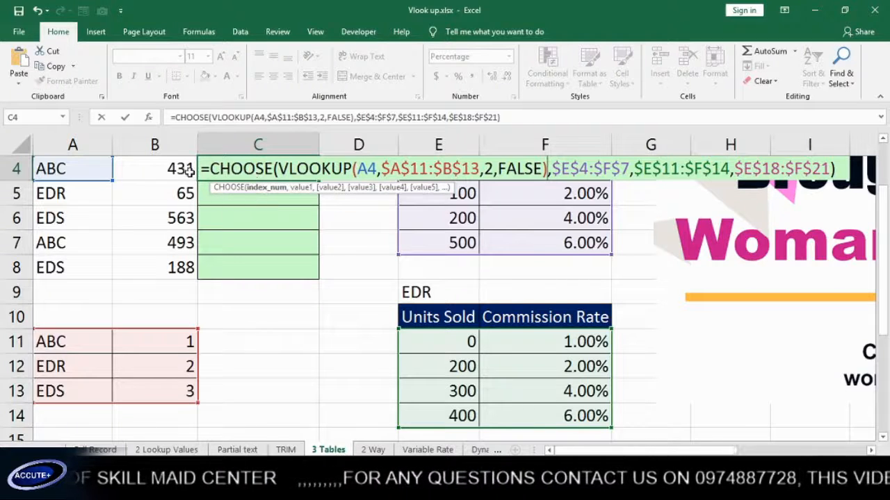
# Evaluate the whole CHOOSE expression within the C4 formula to check the array it returns, and restore the expression.
pyautogui.scroll(1, 187, 218)
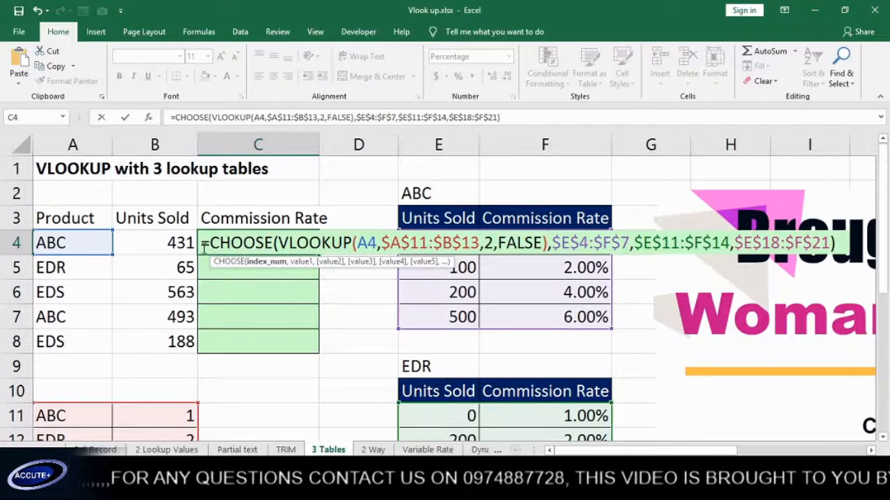
pyautogui.moveTo(208, 248); pyautogui.dragTo(836, 252)
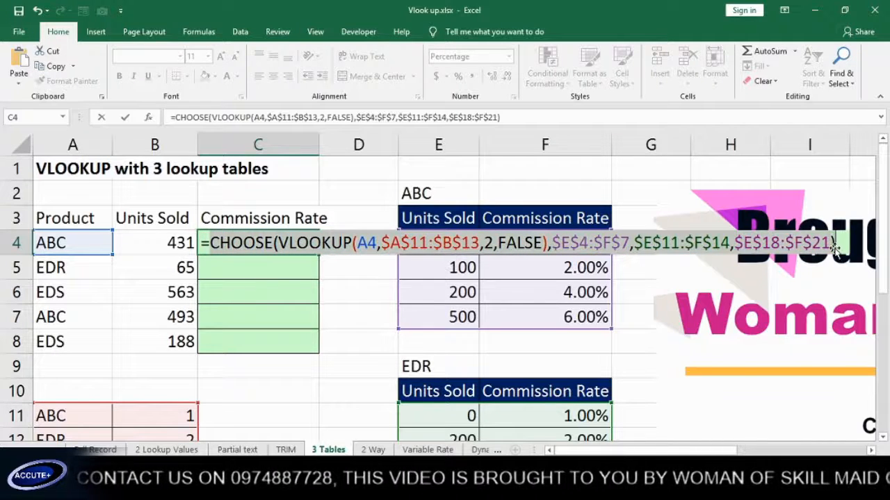
pyautogui.press('F9')
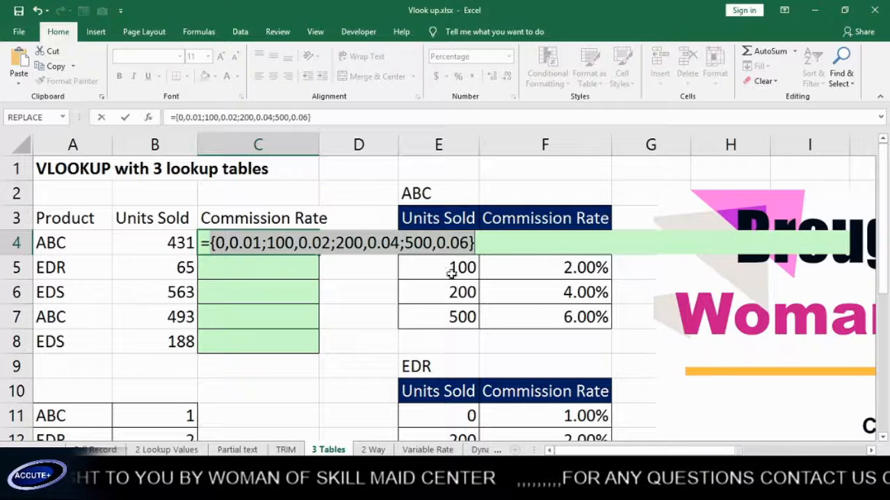
pyautogui.hotkey('ctrl', 'z')
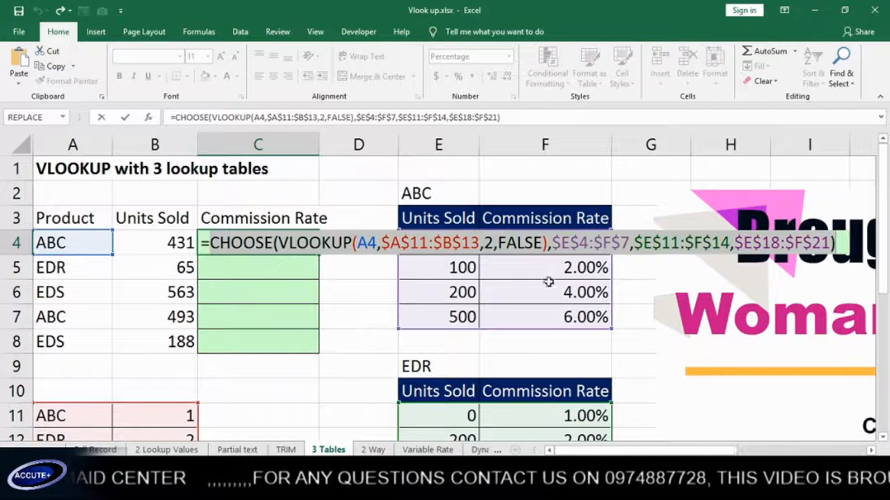
# Wrap the CHOOSE expression in an outer VLOOKUP as its table array, with B4 as the lookup value.
pyautogui.click(215, 249)
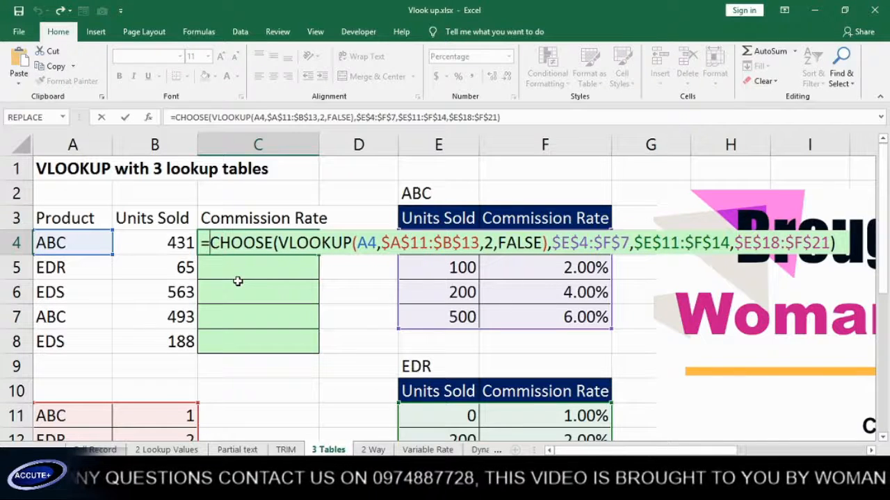
pyautogui.write('VLOOKUP(')
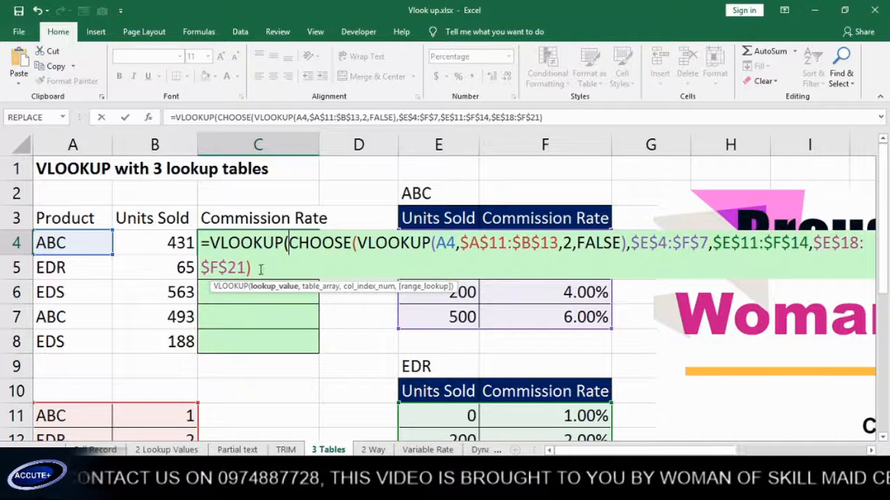
pyautogui.click(159, 243)
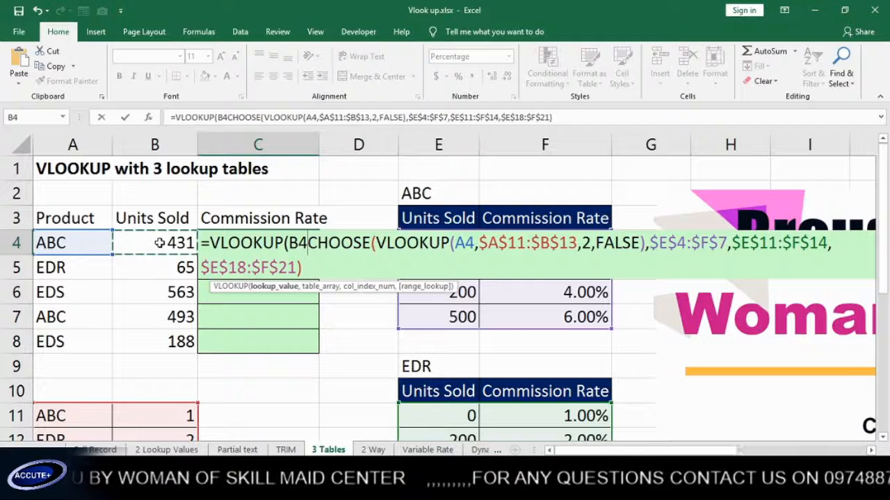
pyautogui.write(',')
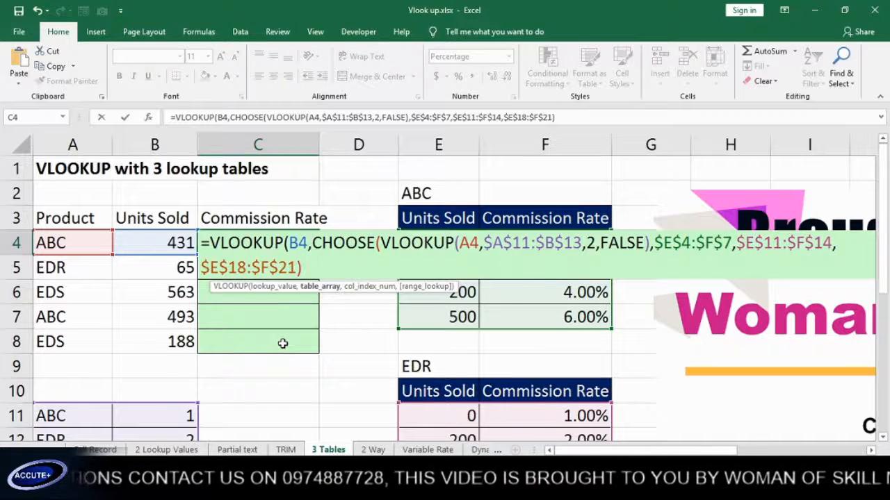
# Finish the outer VLOOKUP with column index 2 and approximate match TRUE, and fill the C4 formula down through C8.
pyautogui.write(',')
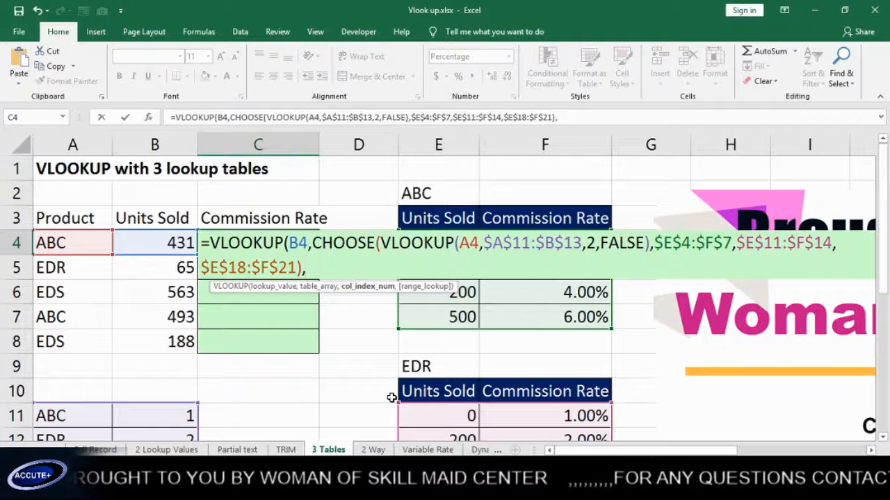
pyautogui.write('2')
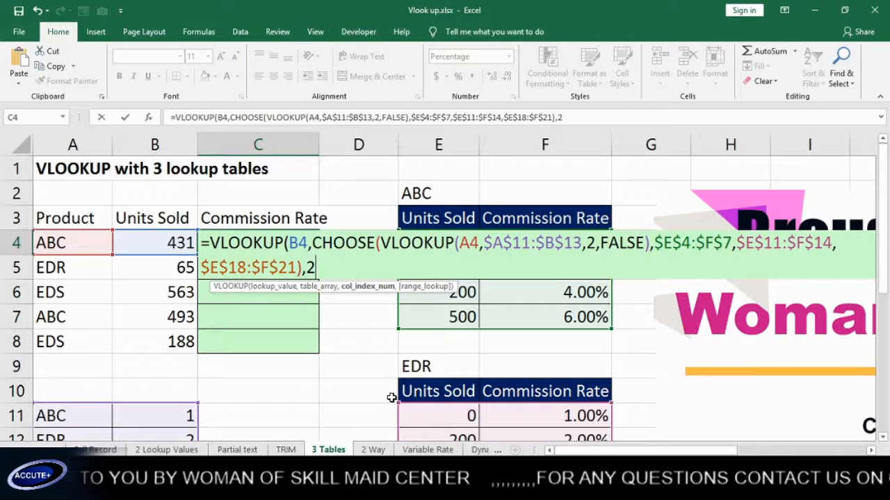
pyautogui.write(',')
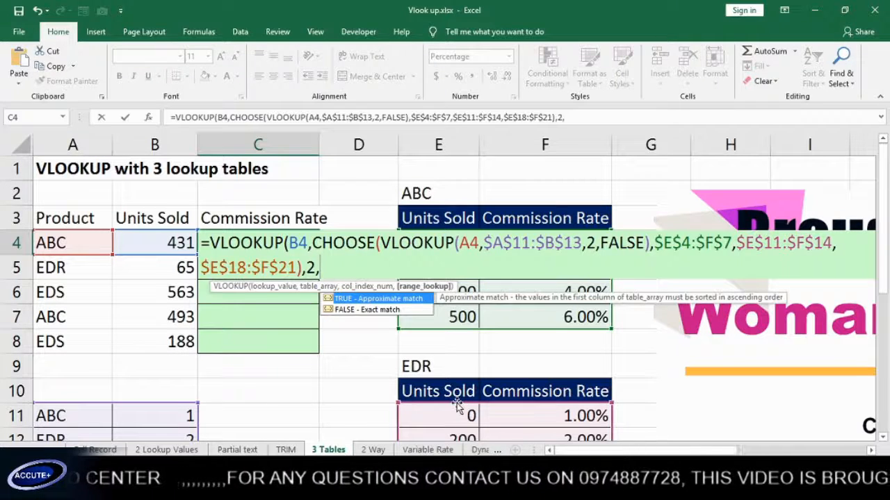
pyautogui.scroll(-1, 456, 407)
pyautogui.scroll(1, 456, 403)
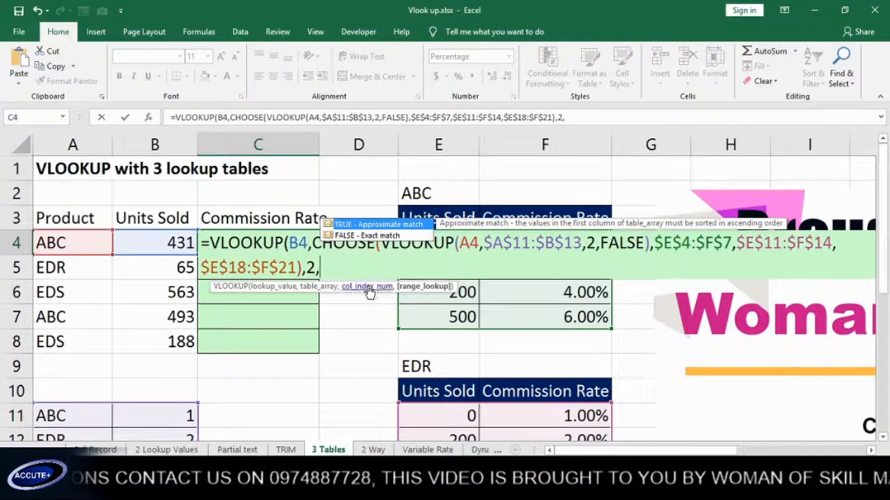
pyautogui.doubleClick(351, 230)
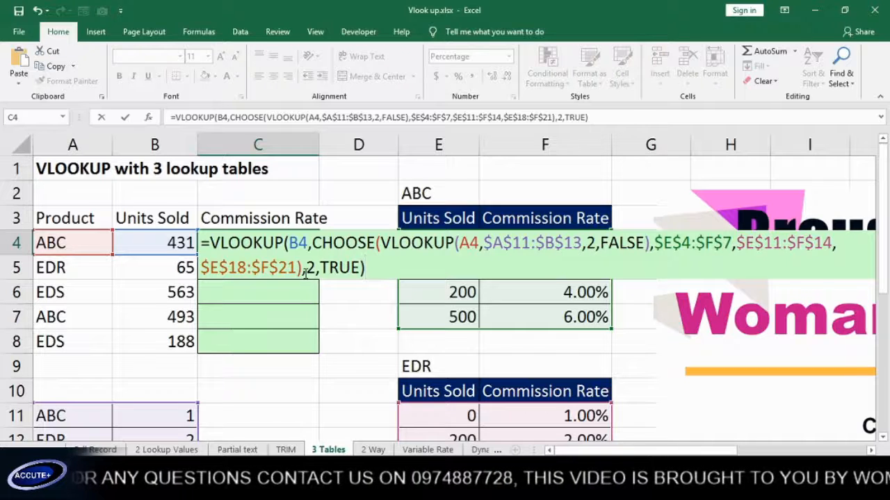
pyautogui.hotkey('ctrl', 'Return')
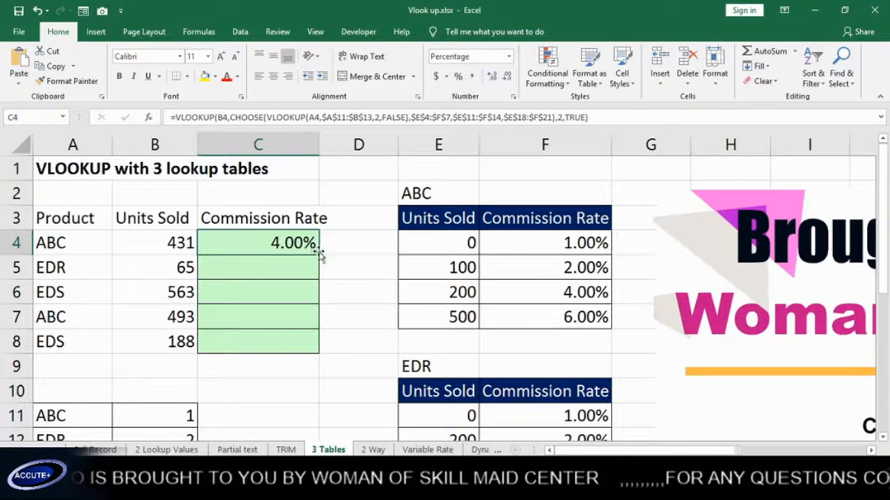
pyautogui.moveTo(320, 255); pyautogui.dragTo(312, 341)
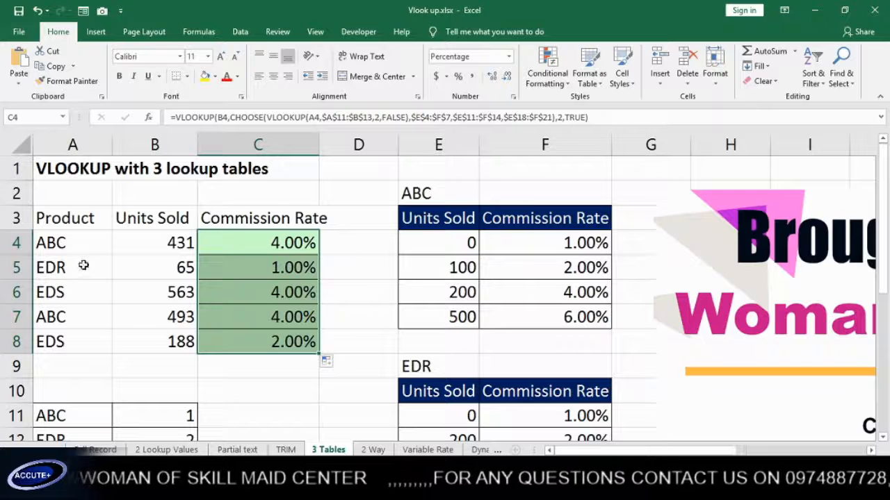
# Check the commission rates in C4:C8 against the products' units sold and the ABC, EDR and EDS lookup tables.
pyautogui.scroll(-1, 477, 417)
pyautogui.scroll(-1, 477, 417)
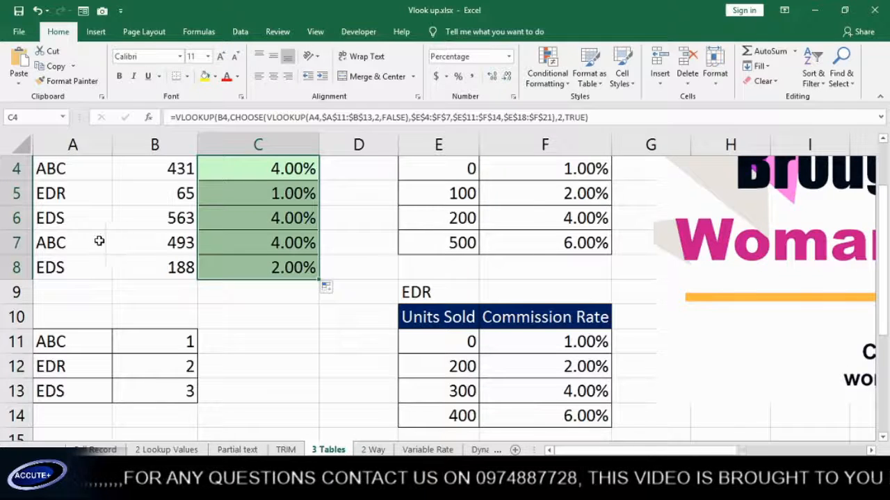
pyautogui.scroll(-1, 479, 409)
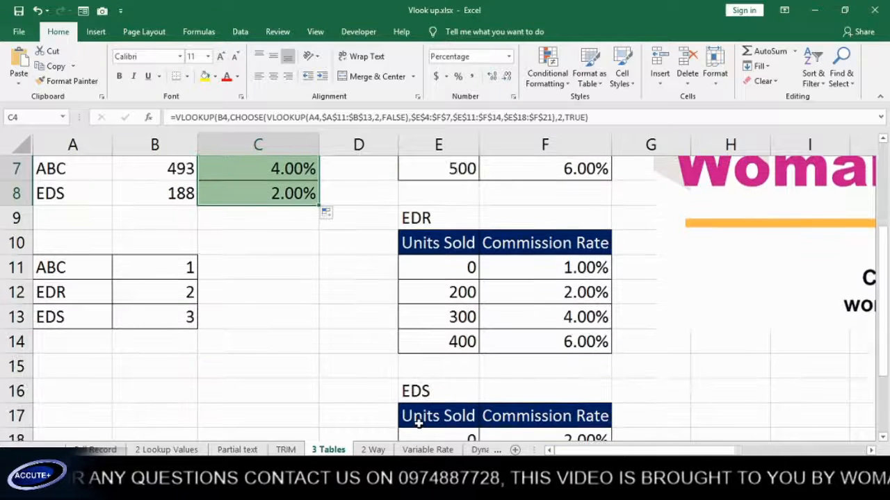
pyautogui.scroll(-1, 419, 420)
pyautogui.scroll(2, 280, 330)
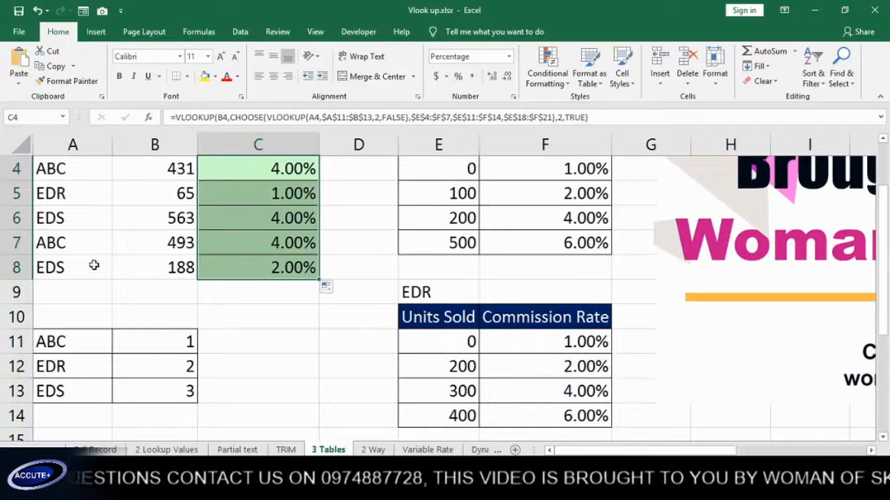
pyautogui.scroll(-1, 445, 354)
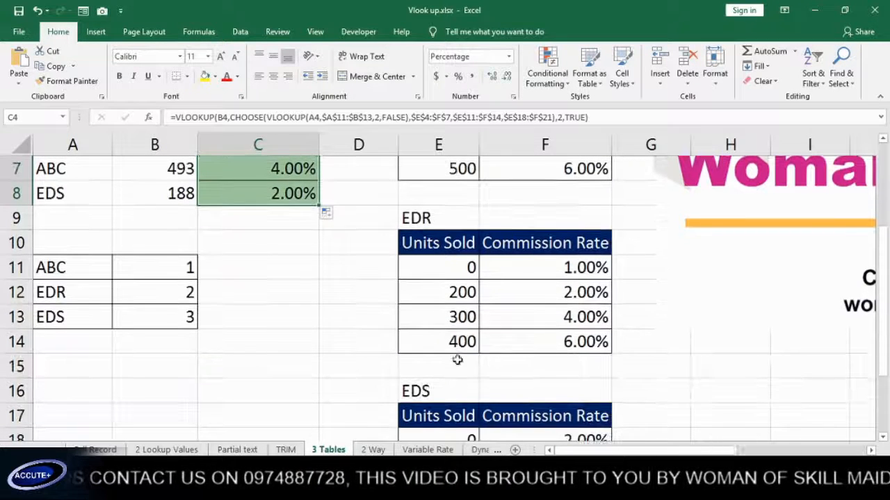
pyautogui.scroll(-2, 497, 371)
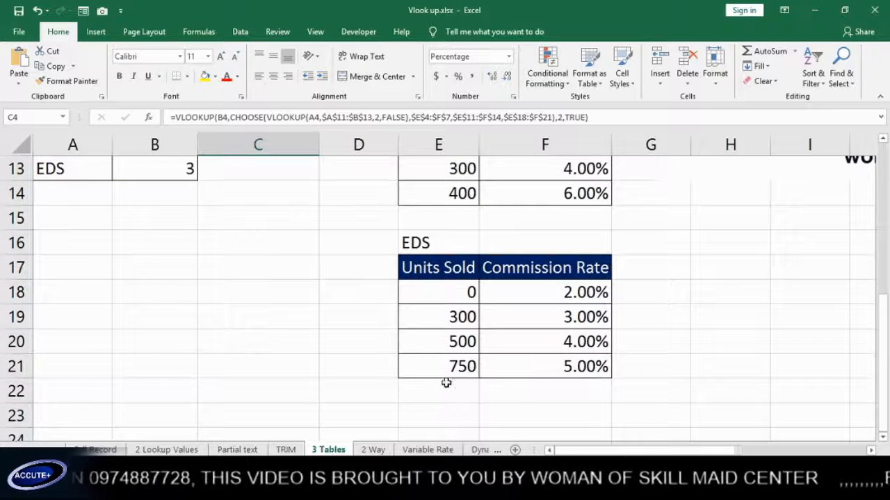
pyautogui.scroll(2, 447, 382)
pyautogui.scroll(2, 349, 307)
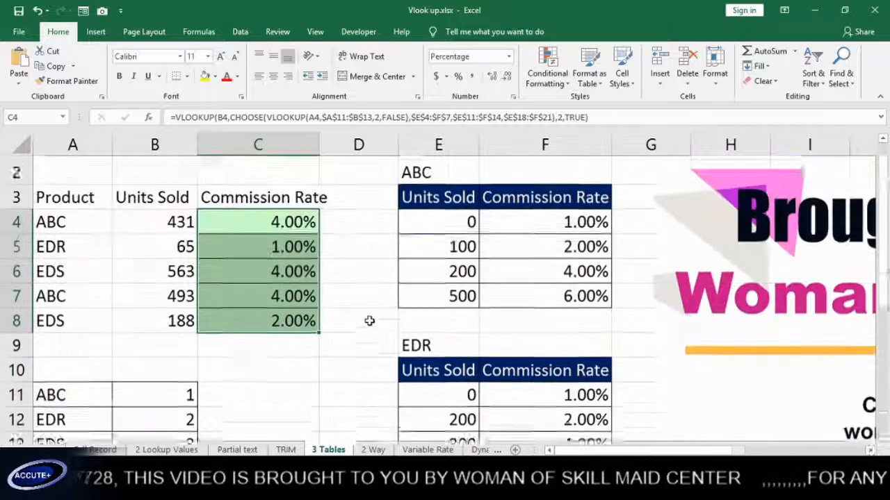